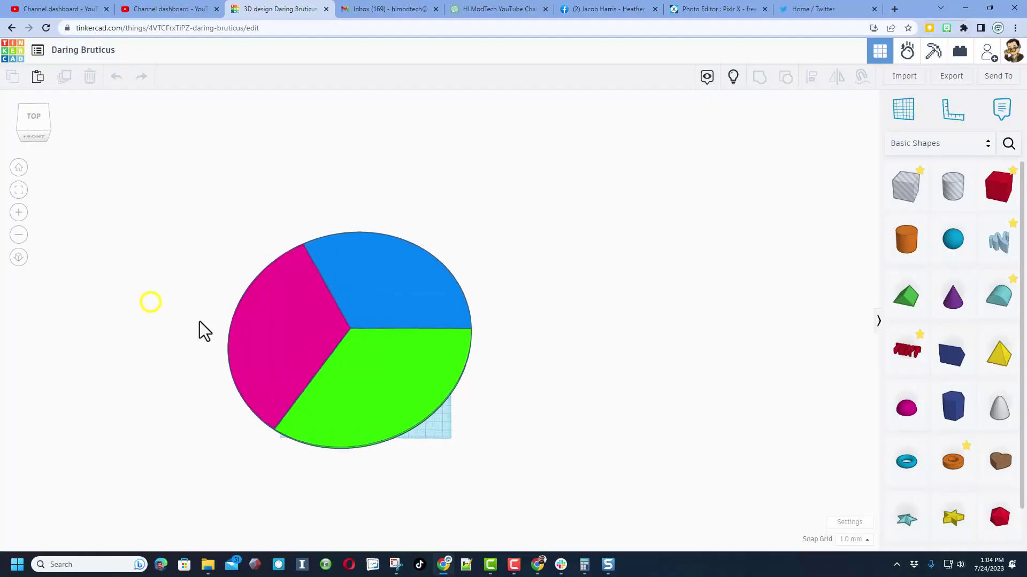
# Step: Place a Community Sliced Cylinder, found by searching 'cylin', on the workplane beside the pie
pyautogui.moveTo(200, 322)
pyautogui.mouseDown(button='right')
pyautogui.moveTo(200, 278)
pyautogui.moveTo(191, 313)
pyautogui.mouseUp(button='right')
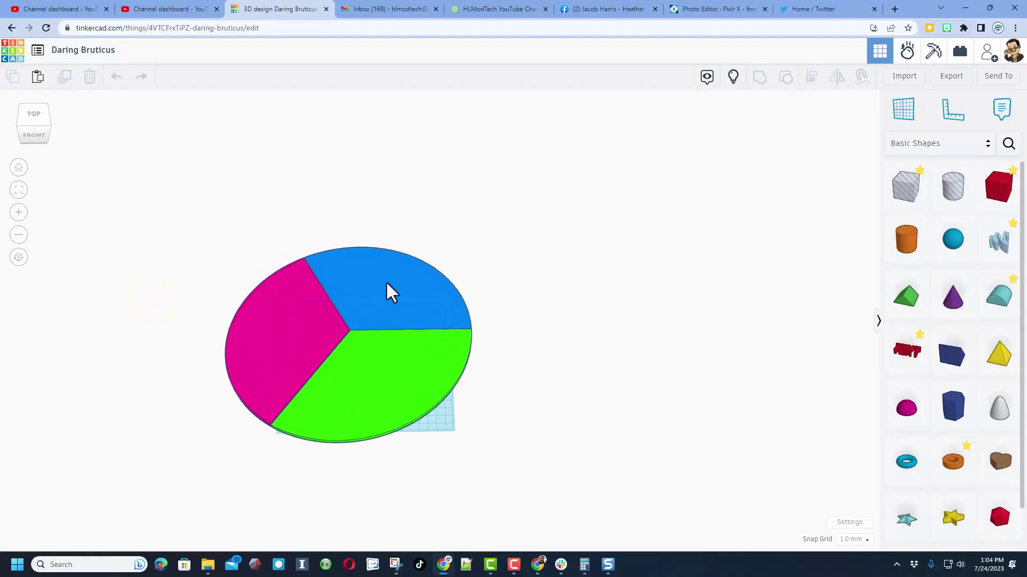
pyautogui.moveTo(548, 370); pyautogui.dragTo(486, 390, button='right')
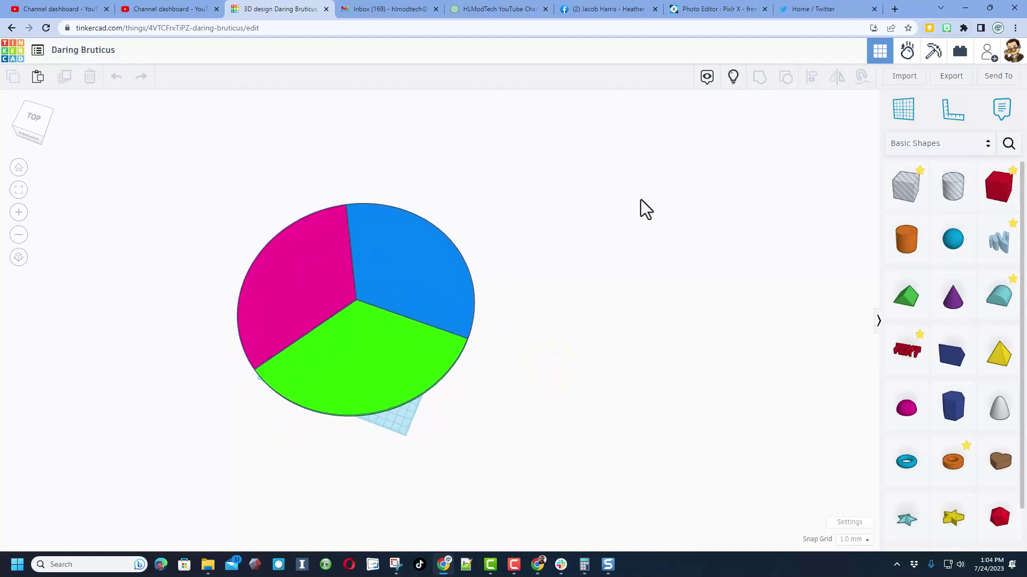
pyautogui.moveTo(546, 329); pyautogui.dragTo(595, 297, button='right')
pyautogui.click(1008, 145)
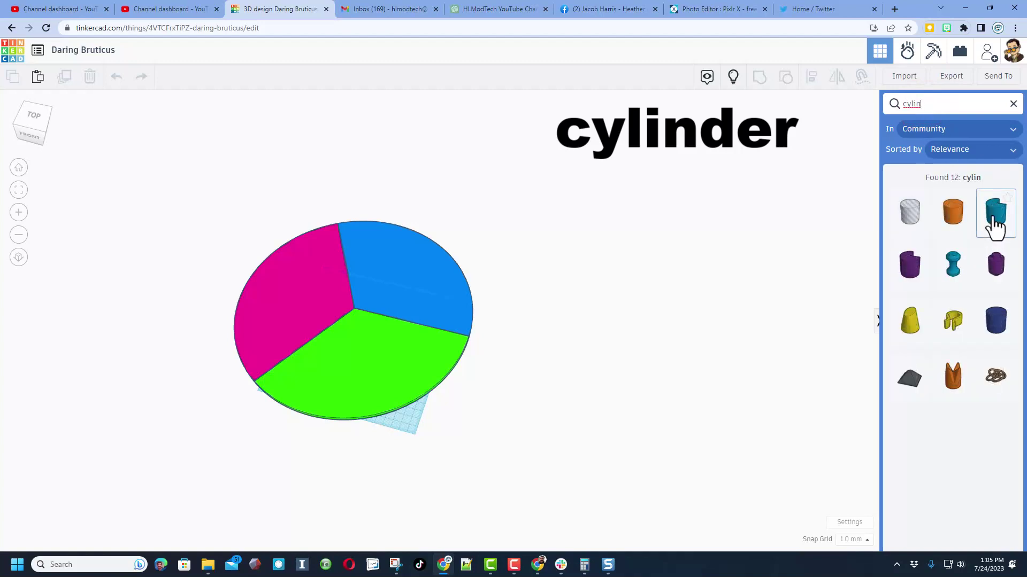
pyautogui.moveTo(993, 221); pyautogui.dragTo(400, 415)
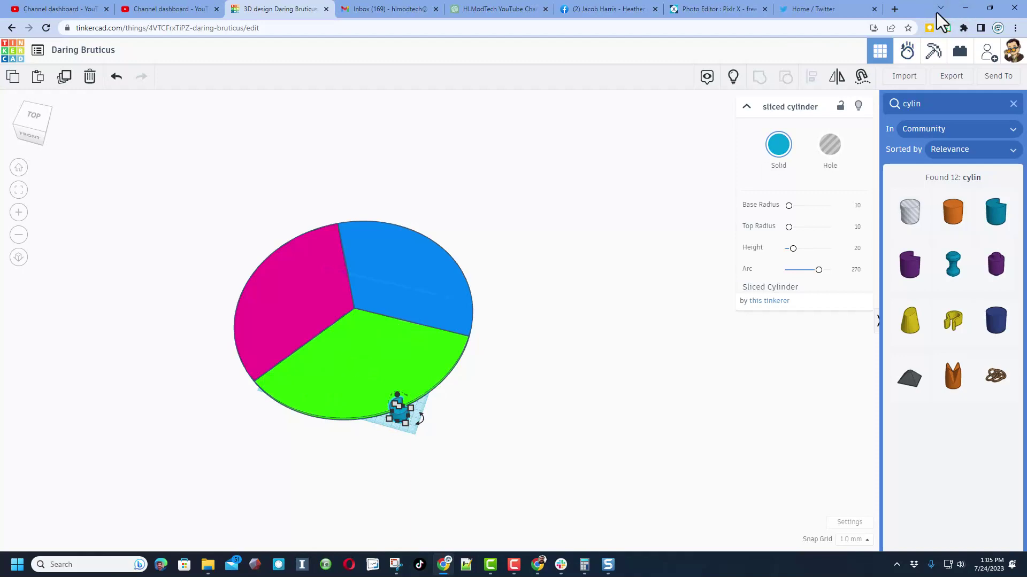
pyautogui.moveTo(534, 377); pyautogui.dragTo(495, 415, button='right')
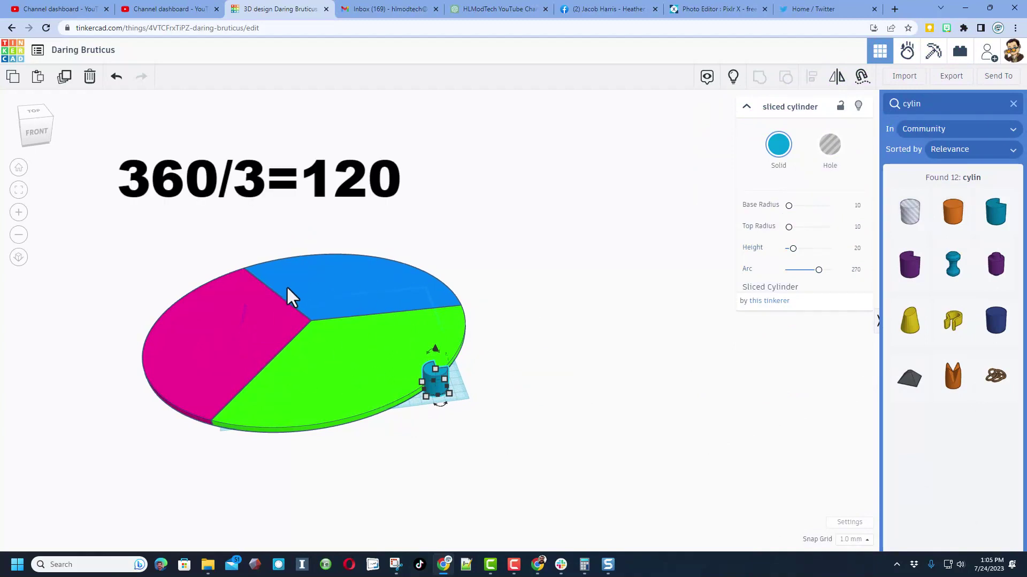
# Step: Set the sliced cylinder's Arc to 120 and Base Radius to 100
pyautogui.click(852, 270)
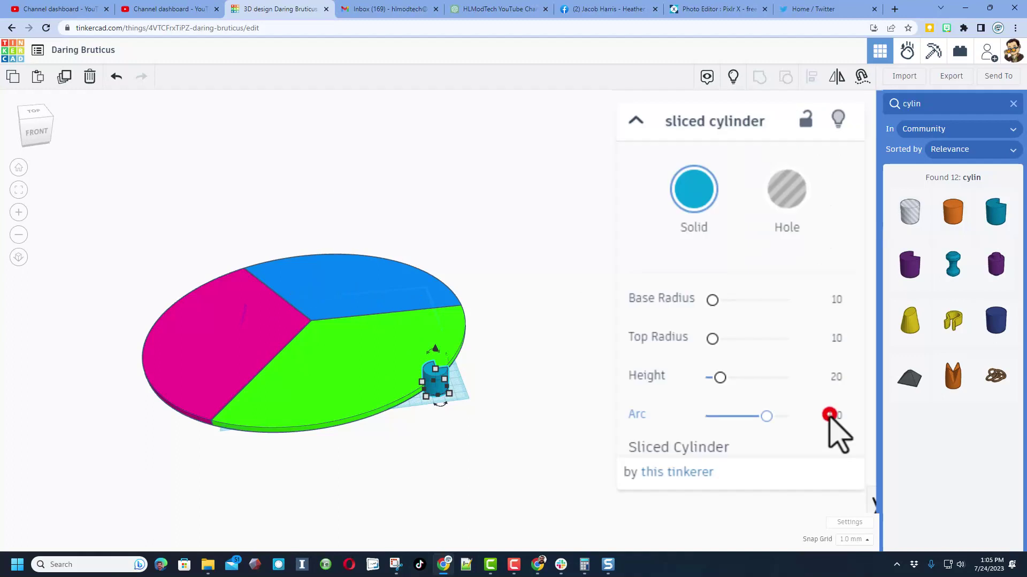
pyautogui.write('120')
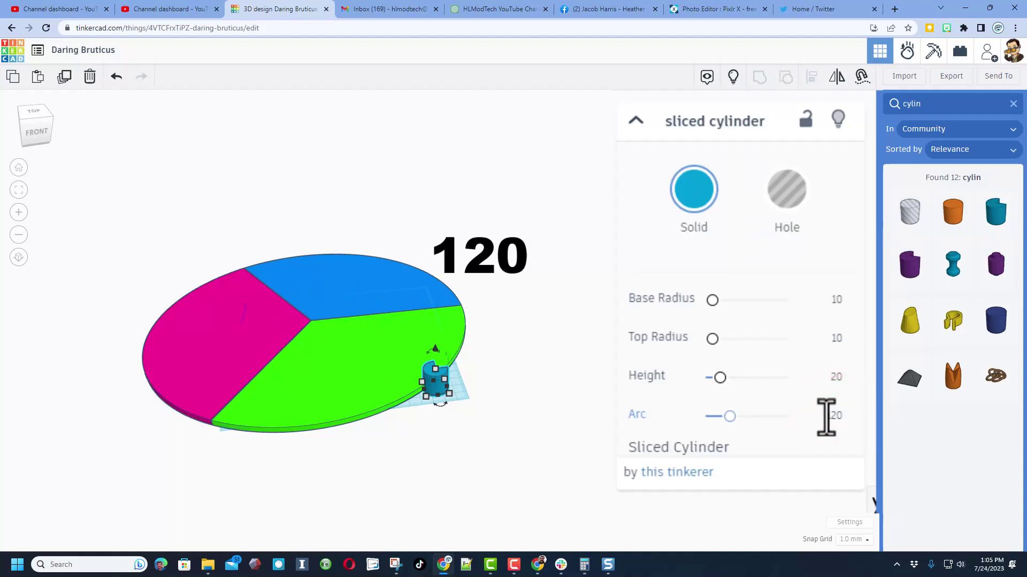
pyautogui.click(790, 429)
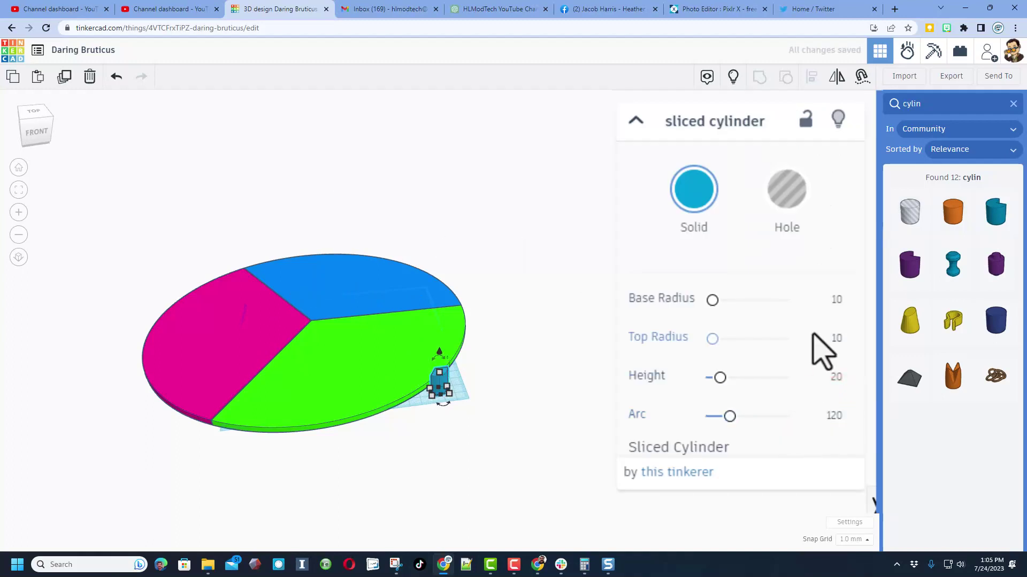
pyautogui.click(833, 301)
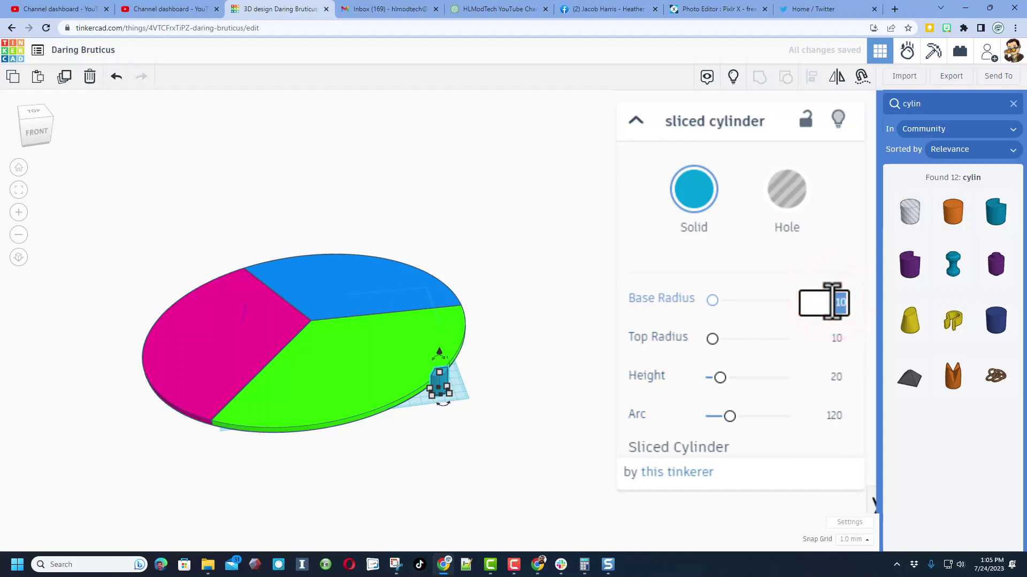
pyautogui.write('100')
pyautogui.press('Return')
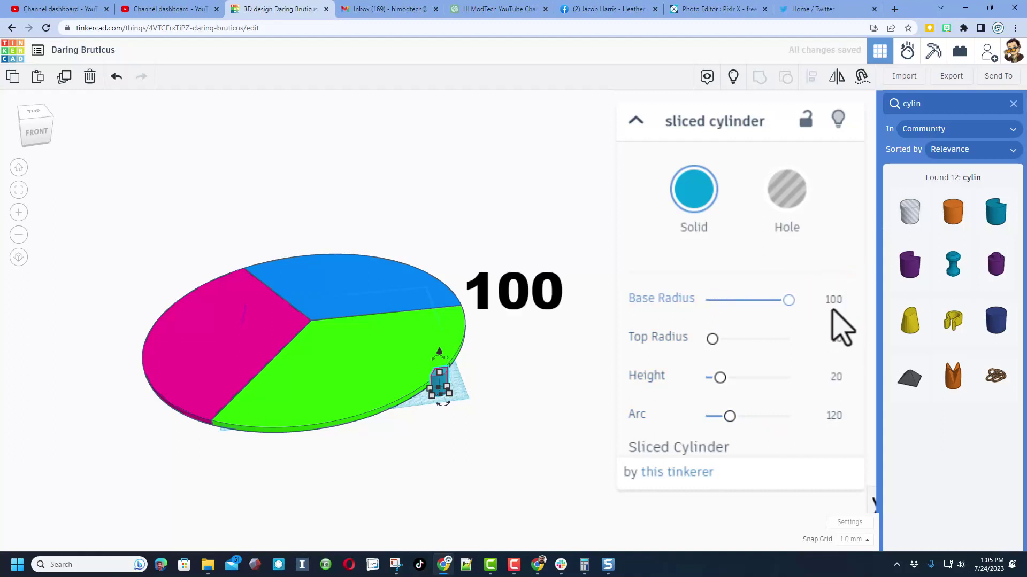
# Step: Set the wedge's Top Radius to 100 and Height to 5
pyautogui.click(832, 339)
pyautogui.write('100')
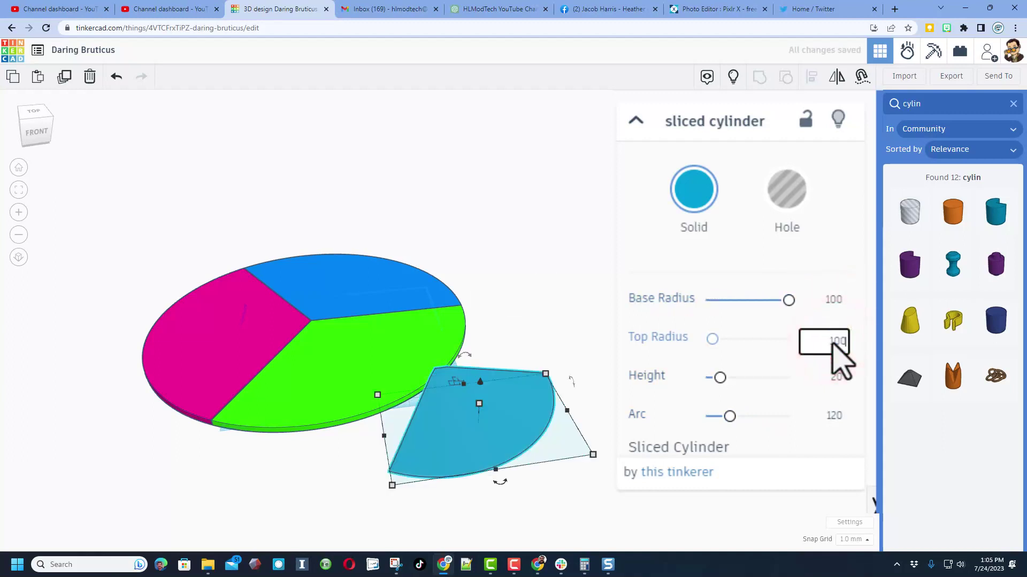
pyautogui.press('Return')
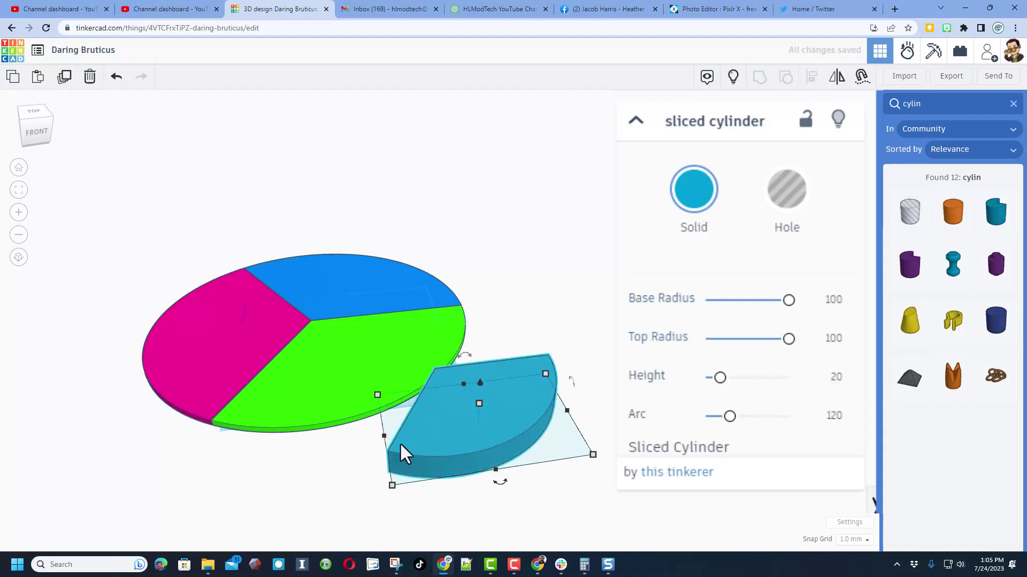
pyautogui.click(837, 379)
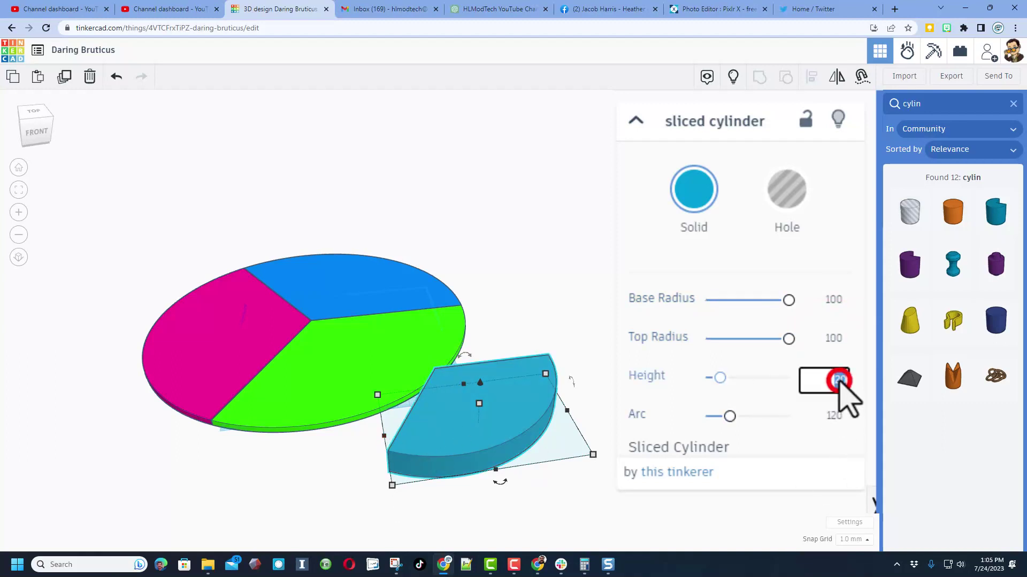
pyautogui.write('5')
pyautogui.press('Return')
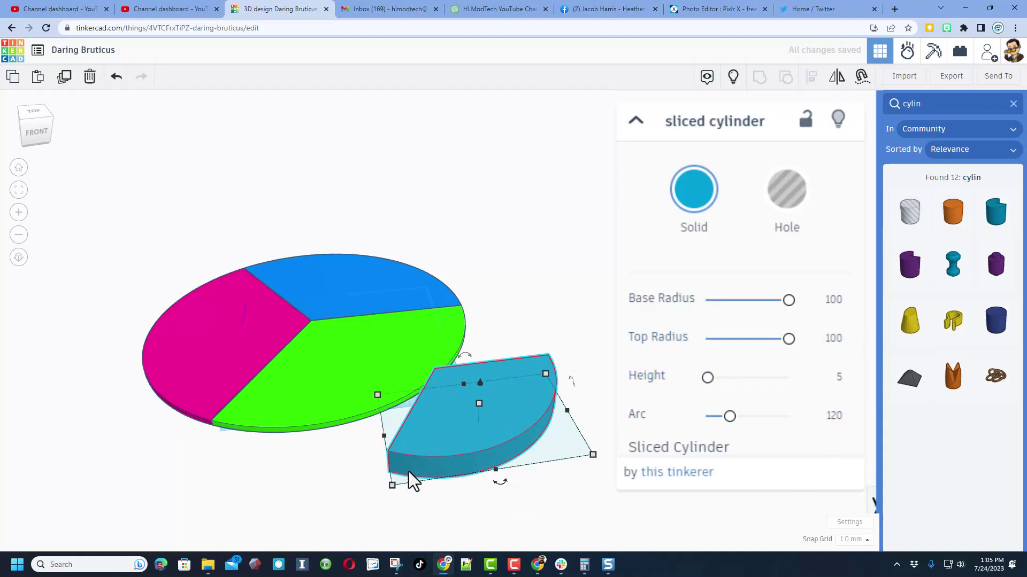
pyautogui.click(389, 486)
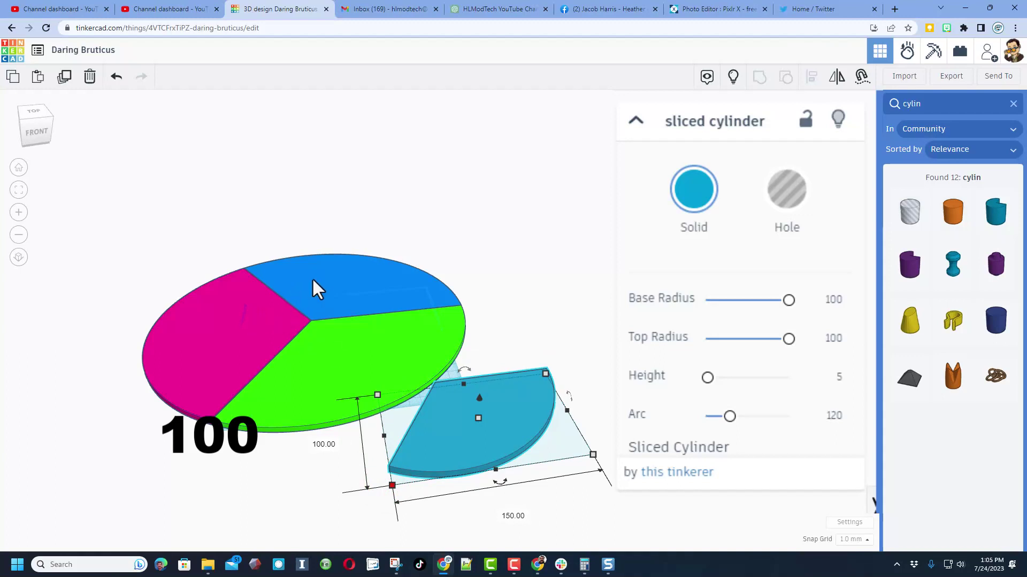
# Step: Scale the teal wedge up proportionally to a 155 dimension
pyautogui.click(341, 219)
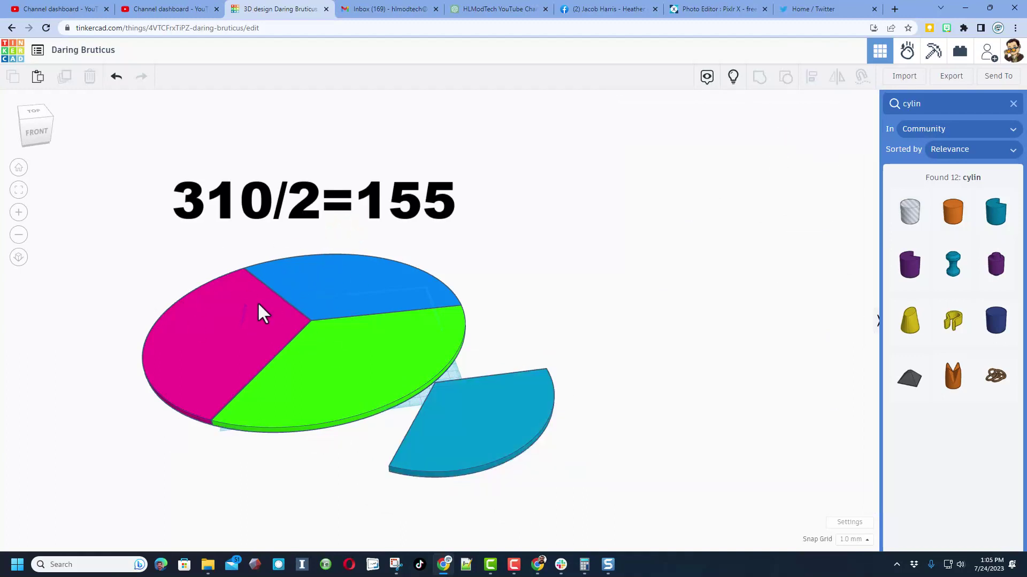
pyautogui.click(426, 451)
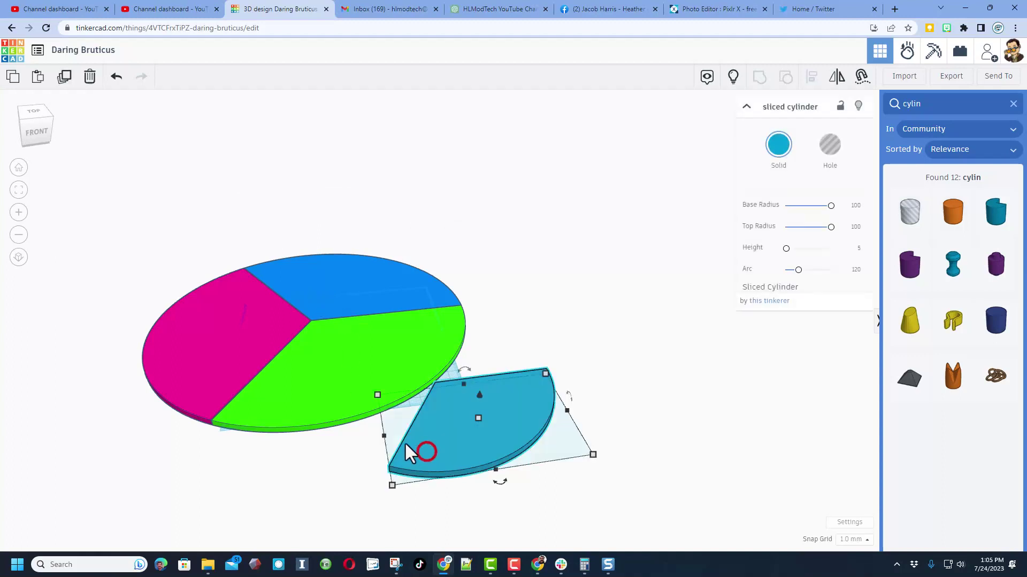
pyautogui.click(377, 395)
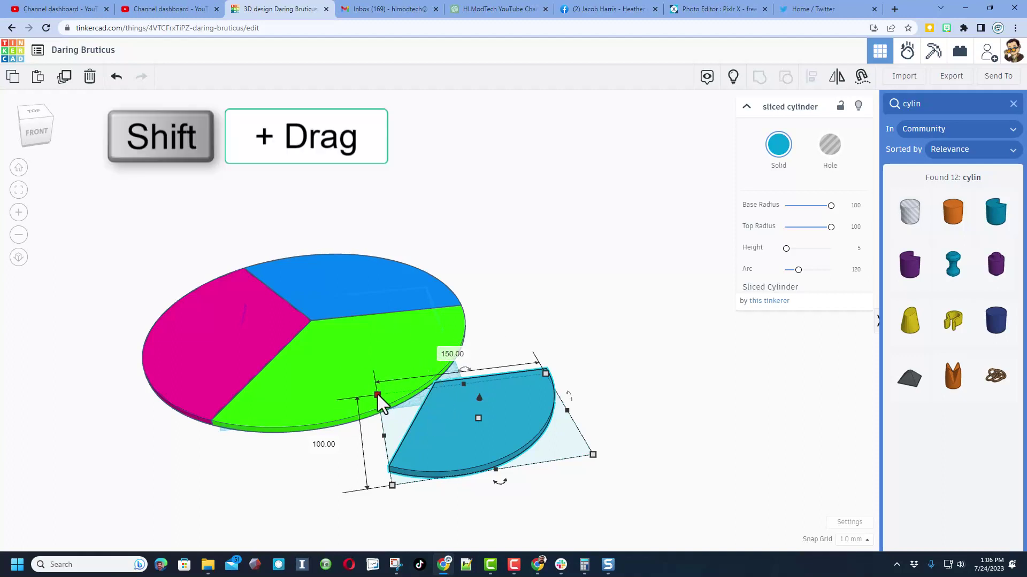
pyautogui.keyDown('shift'); pyautogui.moveTo(377, 395); pyautogui.dragTo(333, 340); pyautogui.keyUp('shift')
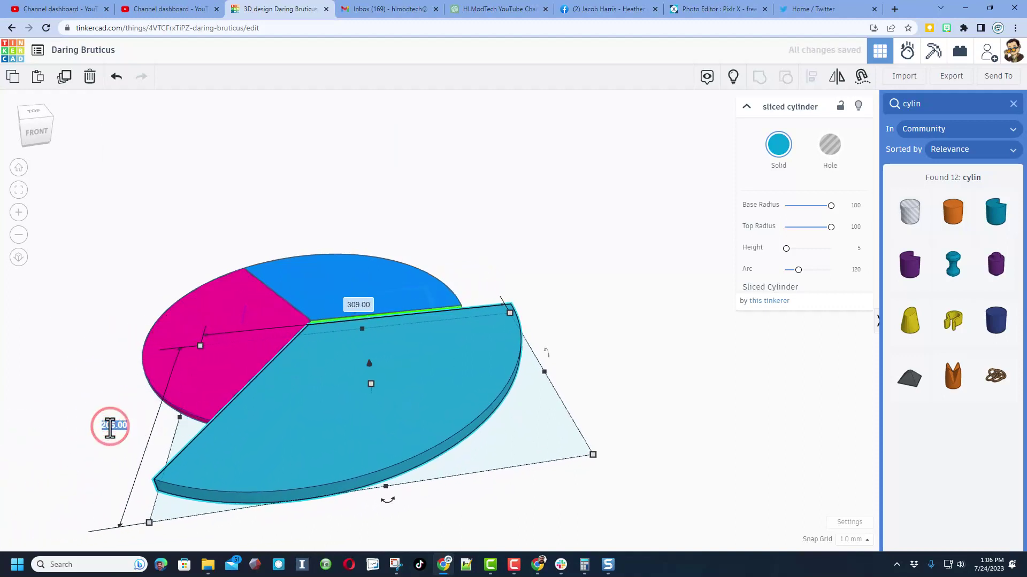
pyautogui.press('BackSpace')
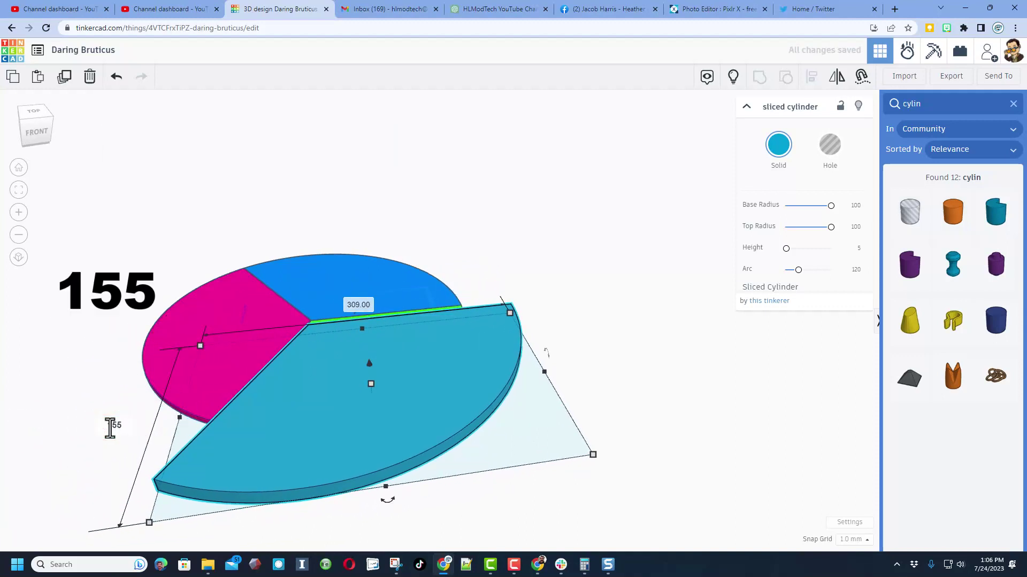
pyautogui.press('Return')
# Step: Move the teal wedge over the green slice from a near-top view
pyautogui.moveTo(454, 219); pyautogui.dragTo(497, 280, button='right')
pyautogui.click(522, 288)
pyautogui.moveTo(495, 383); pyautogui.dragTo(431, 332)
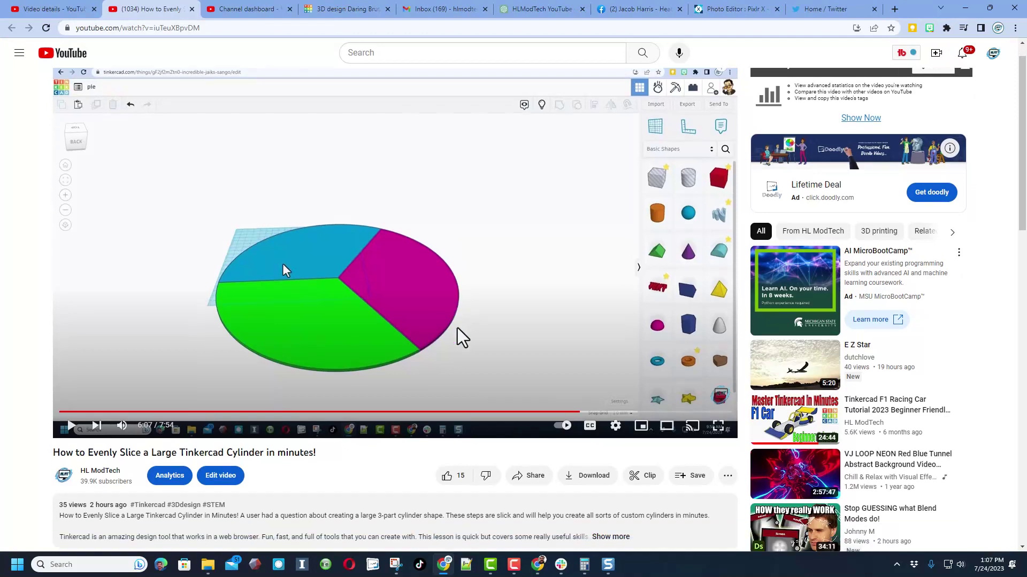
# Step: Scroll down the tutorial's watch page to the viewer comments
pyautogui.scroll(-3, 457, 328)
pyautogui.scroll(-3, 457, 329)
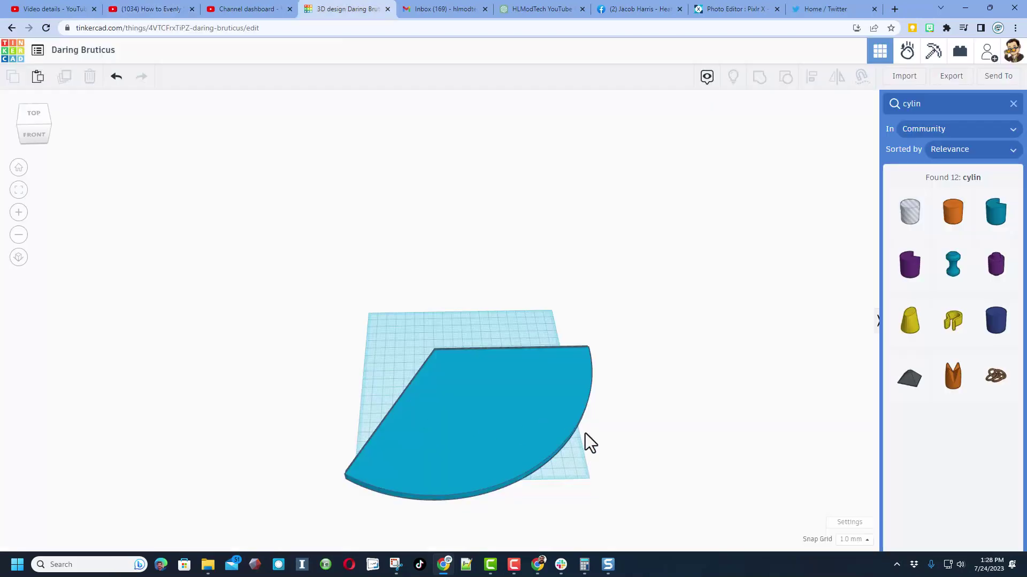
# Step: Add a basic Cylinder beside the teal wedge and colour it green
pyautogui.click(513, 428)
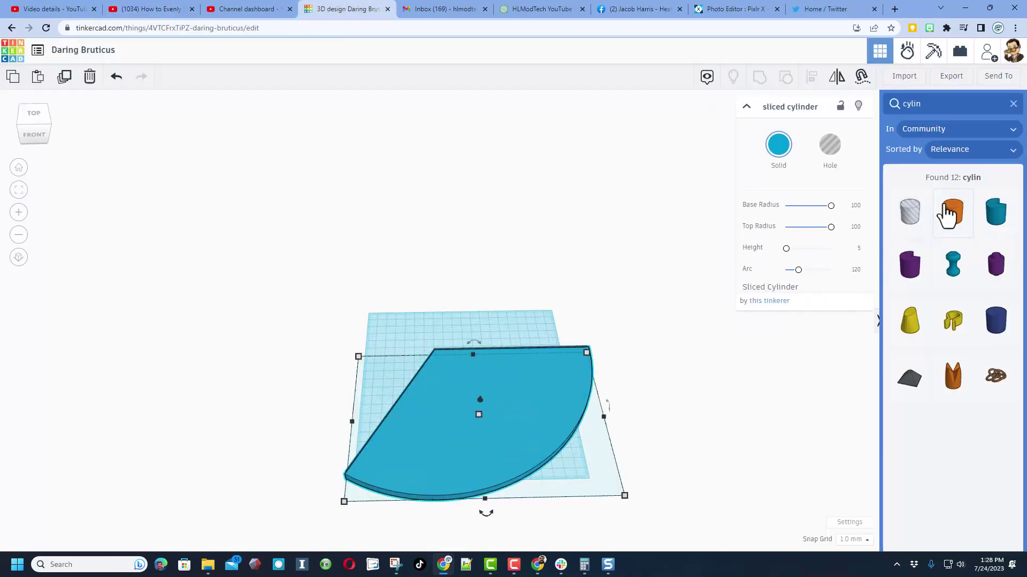
pyautogui.click(1012, 105)
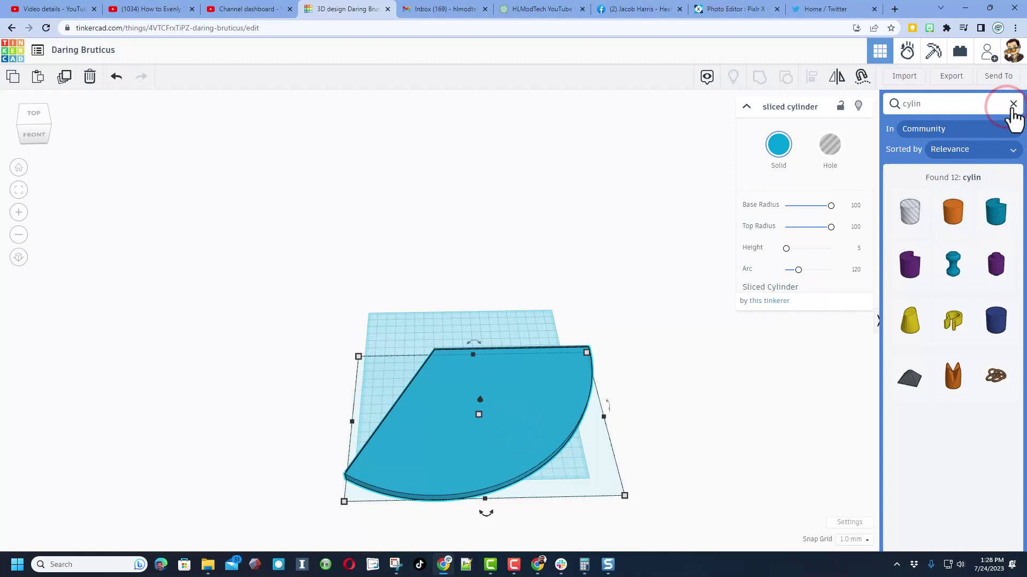
pyautogui.moveTo(904, 252); pyautogui.dragTo(392, 335)
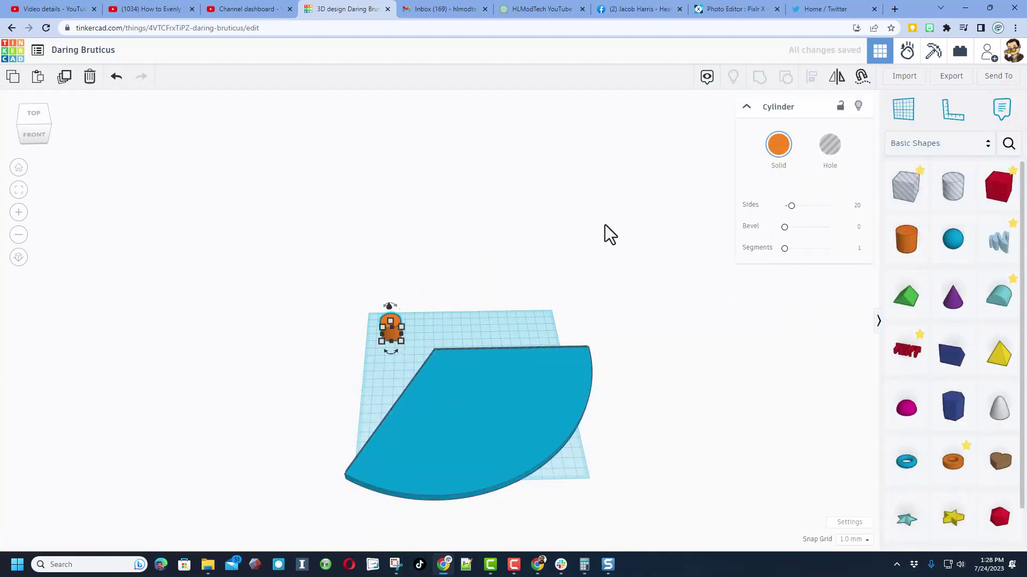
pyautogui.click(780, 146)
pyautogui.click(871, 299)
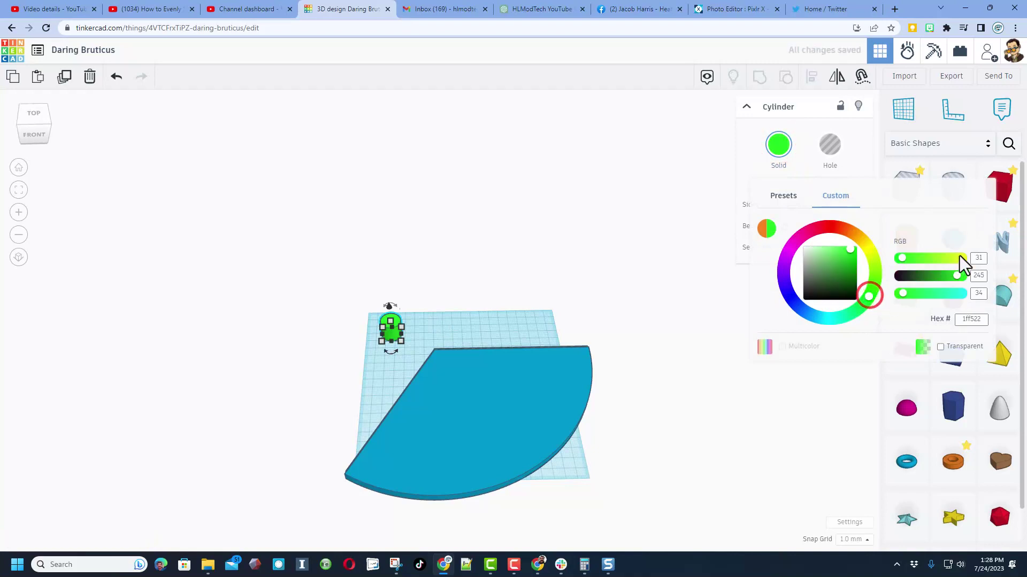
# Step: Make the cylinder fully saturated bright green and scale it to 310 wide
pyautogui.moveTo(843, 280); pyautogui.dragTo(909, 250)
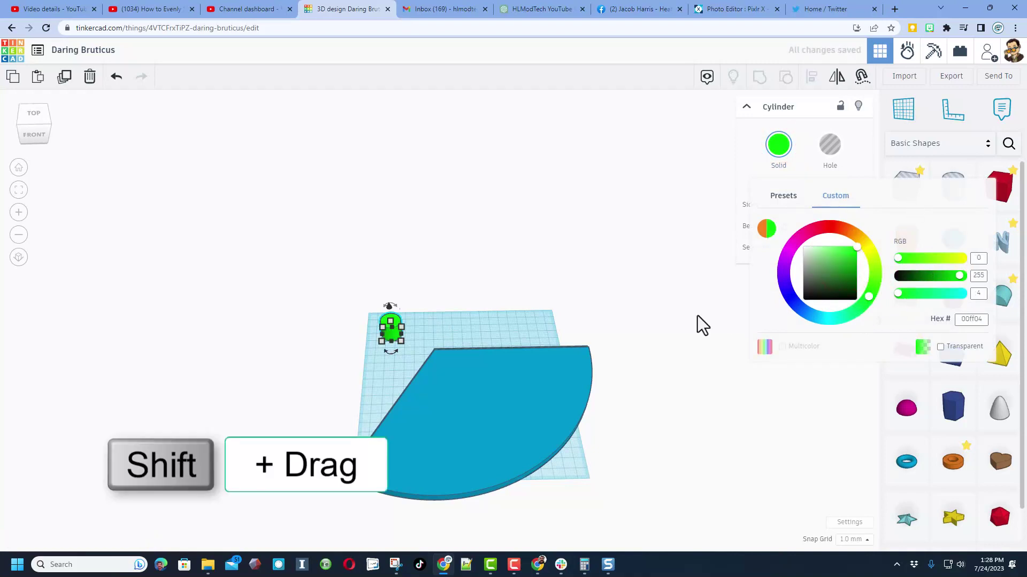
pyautogui.keyDown('shift'); pyautogui.moveTo(401, 342); pyautogui.dragTo(482, 421); pyautogui.keyUp('shift')
pyautogui.click(432, 453)
pyautogui.write('310')
pyautogui.press('Return')
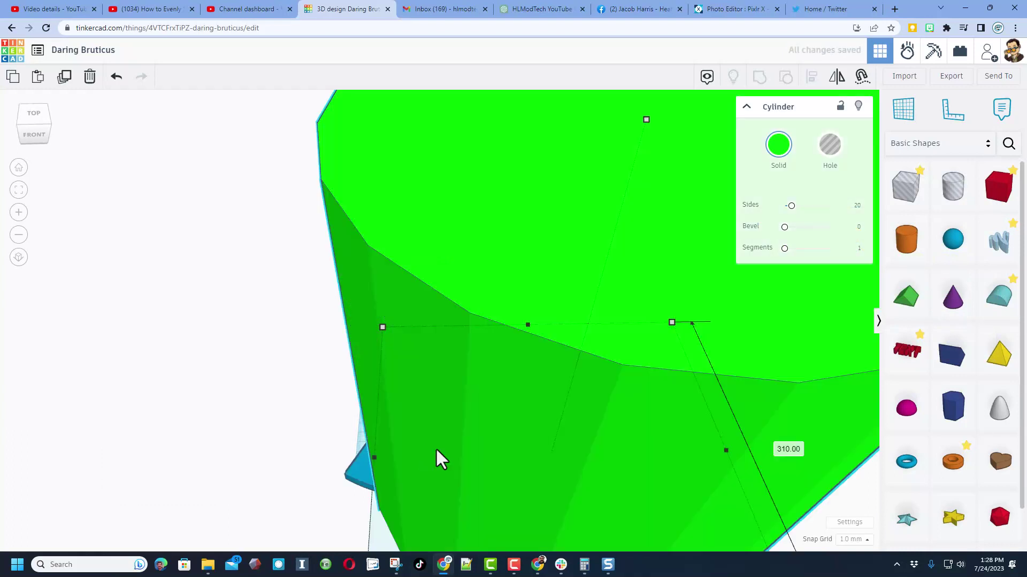
# Step: Flatten the disc to height 3 with maximum 64 sides, then select it with the wedge
pyautogui.scroll(-2, 512, 305)
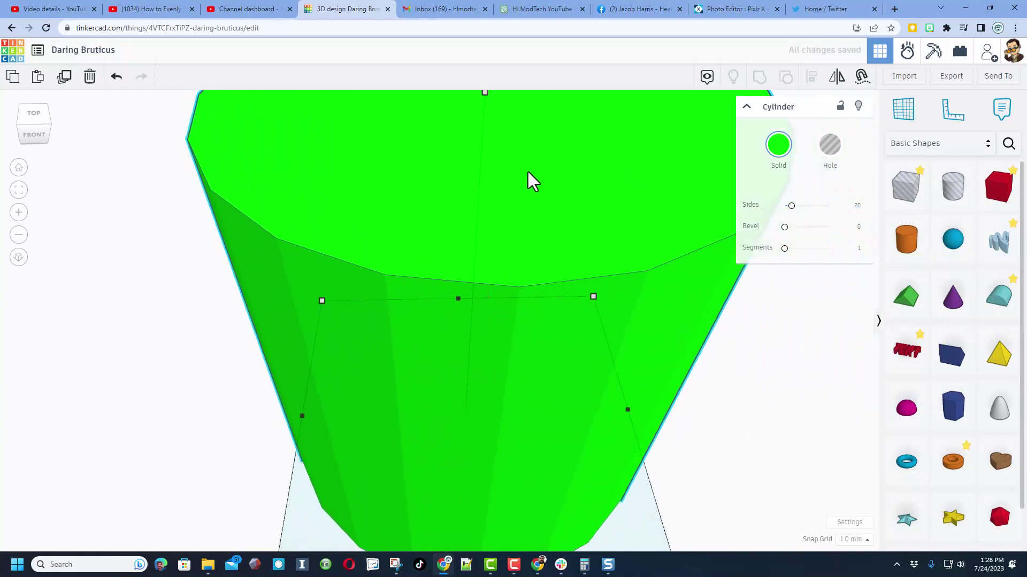
pyautogui.moveTo(485, 95)
pyautogui.click(533, 295)
pyautogui.write('3')
pyautogui.press('Return')
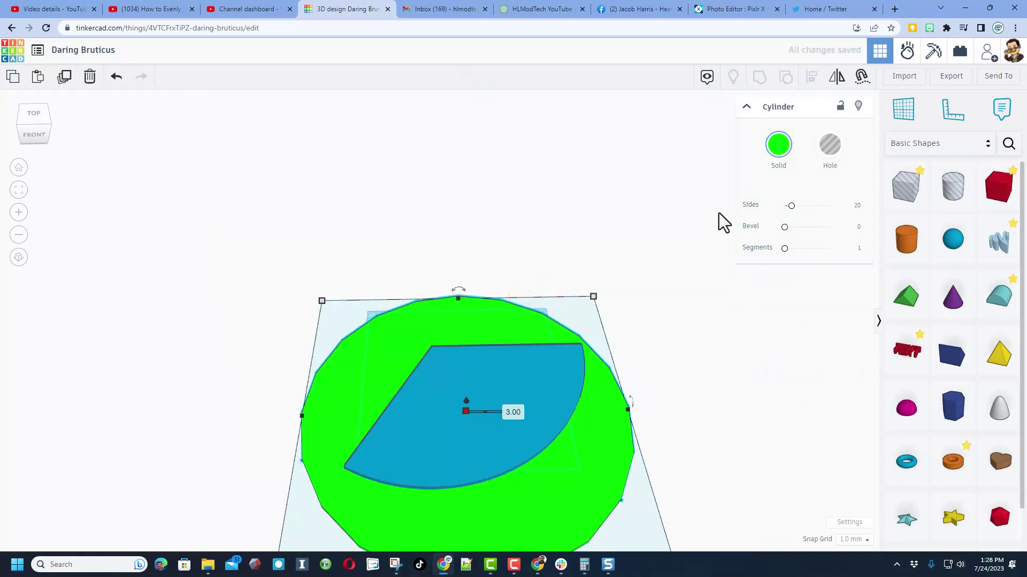
pyautogui.moveTo(791, 206); pyautogui.dragTo(859, 216)
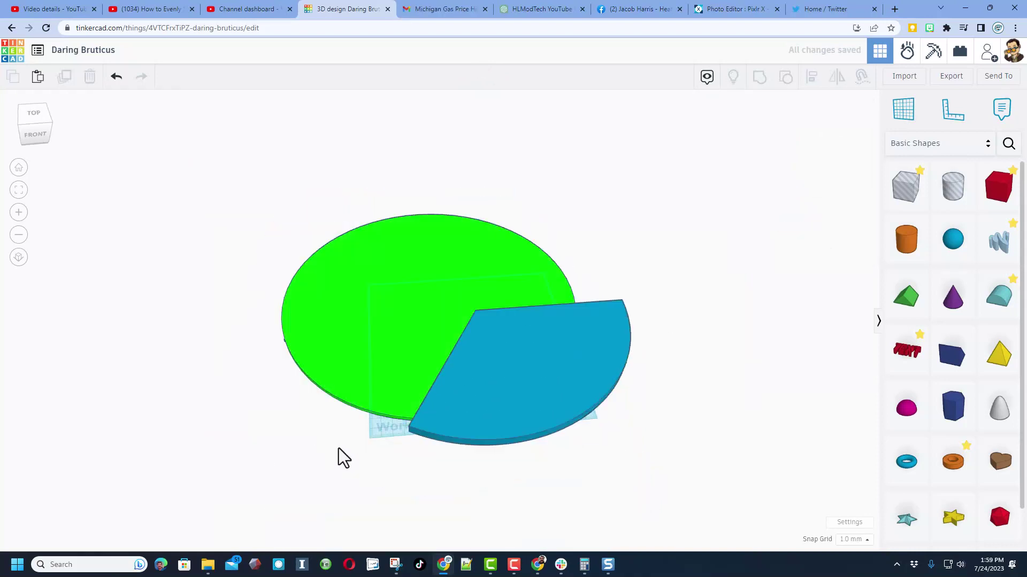
pyautogui.moveTo(343, 445); pyautogui.dragTo(492, 394)
# Step: Align the wedge so its point sits at the disc centre
pyautogui.click(812, 79)
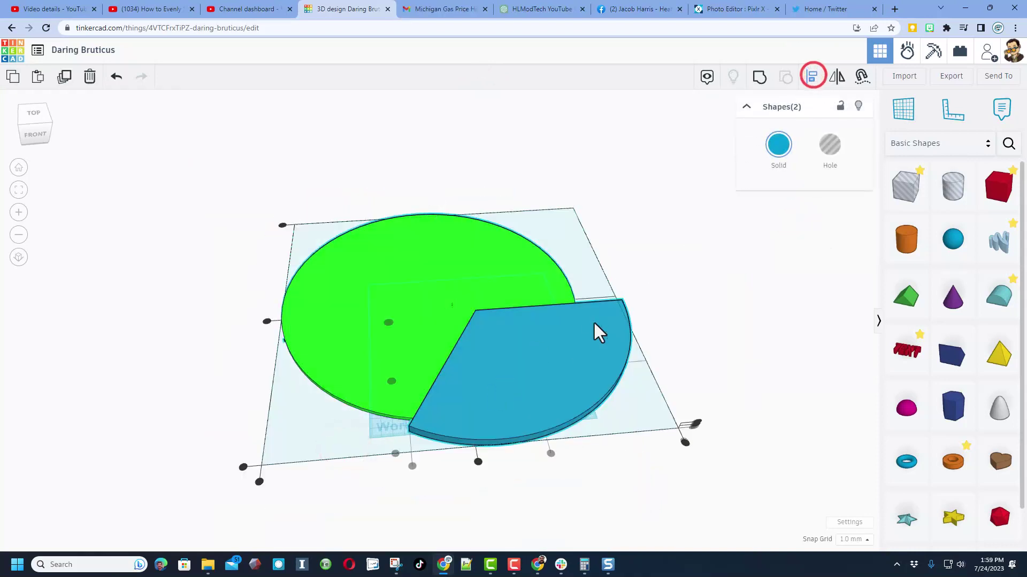
pyautogui.click(418, 330)
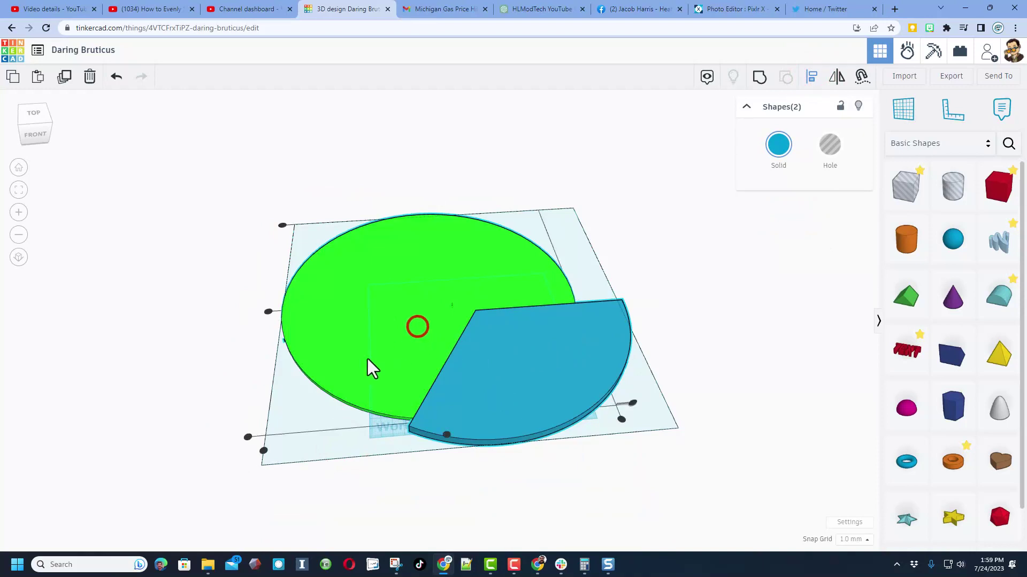
pyautogui.click(248, 438)
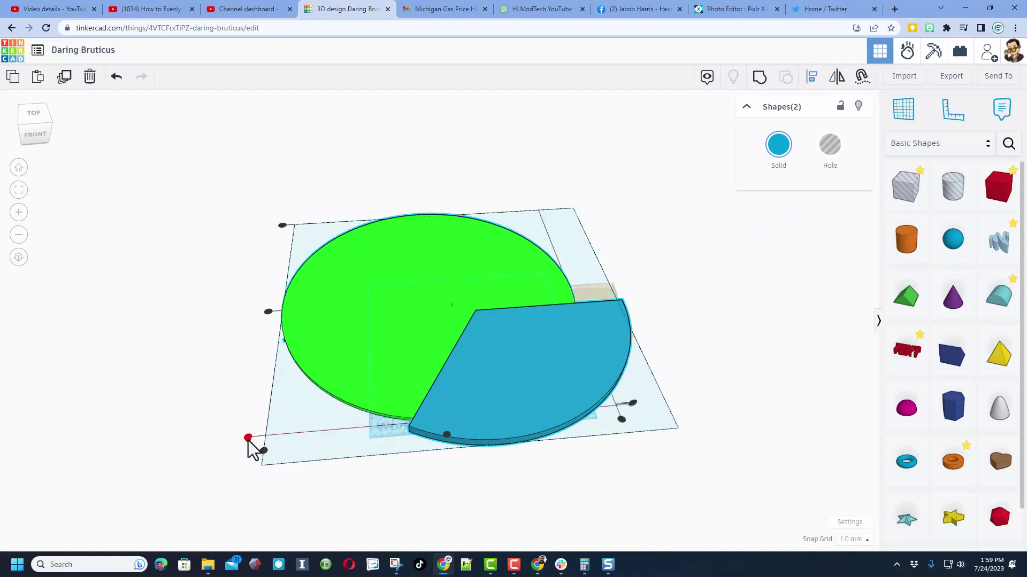
pyautogui.click(621, 424)
pyautogui.click(585, 445)
# Step: Duplicate the blue wedge and rotate the copy 120° around the disc centre
pyautogui.click(387, 468)
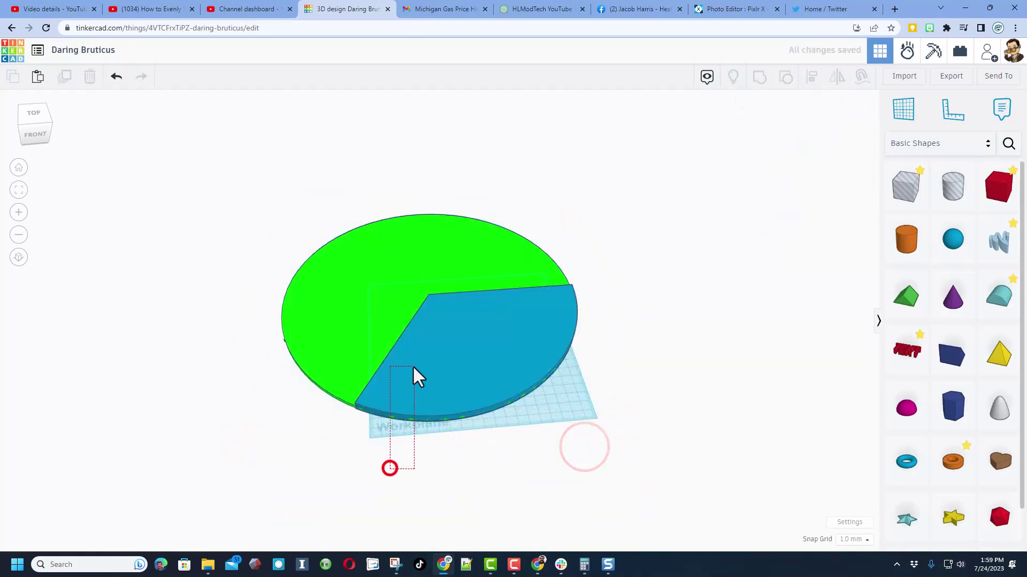
pyautogui.hotkey('ctrl', 'a')
pyautogui.hotkey('ctrl', 'd')
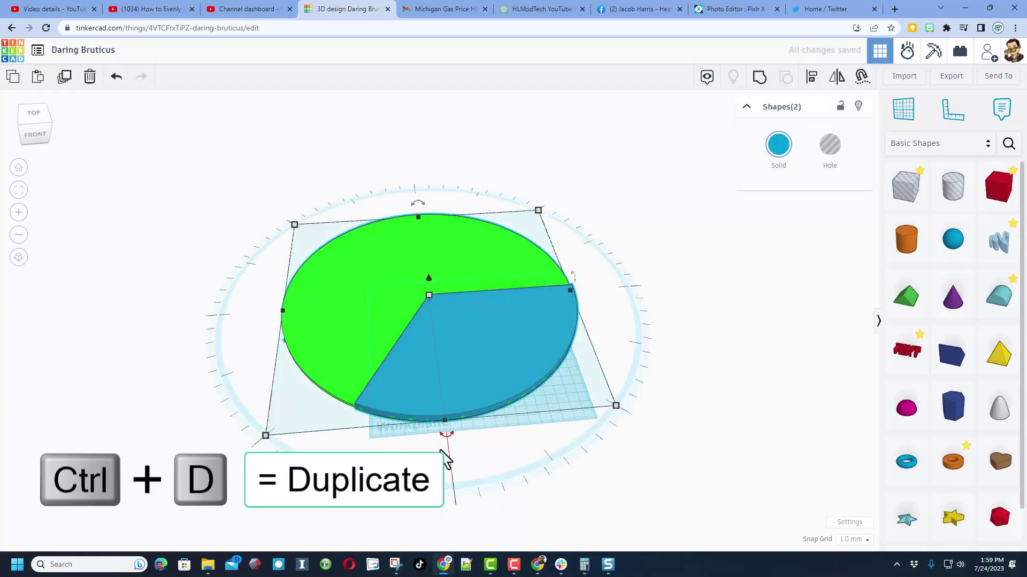
pyautogui.moveTo(445, 436); pyautogui.dragTo(112, 428)
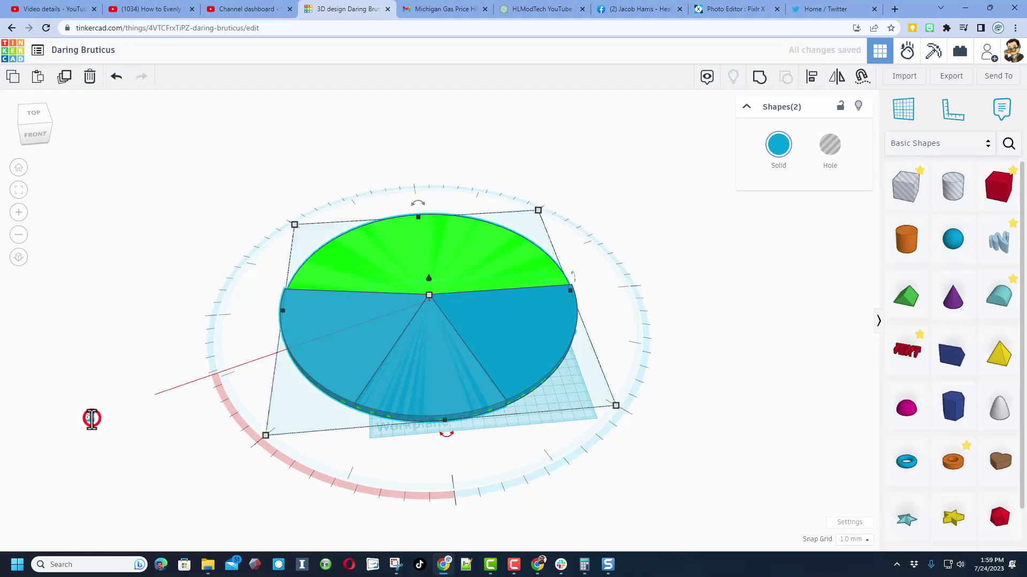
pyautogui.write('120')
pyautogui.press('Return')
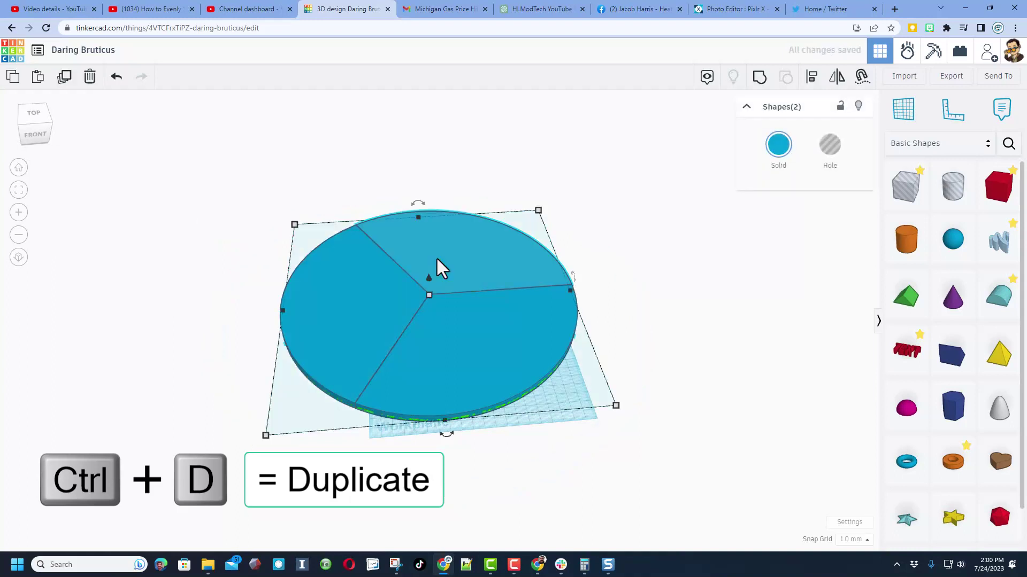
# Step: Colour the top wedge purple
pyautogui.click(603, 210)
pyautogui.click(442, 262)
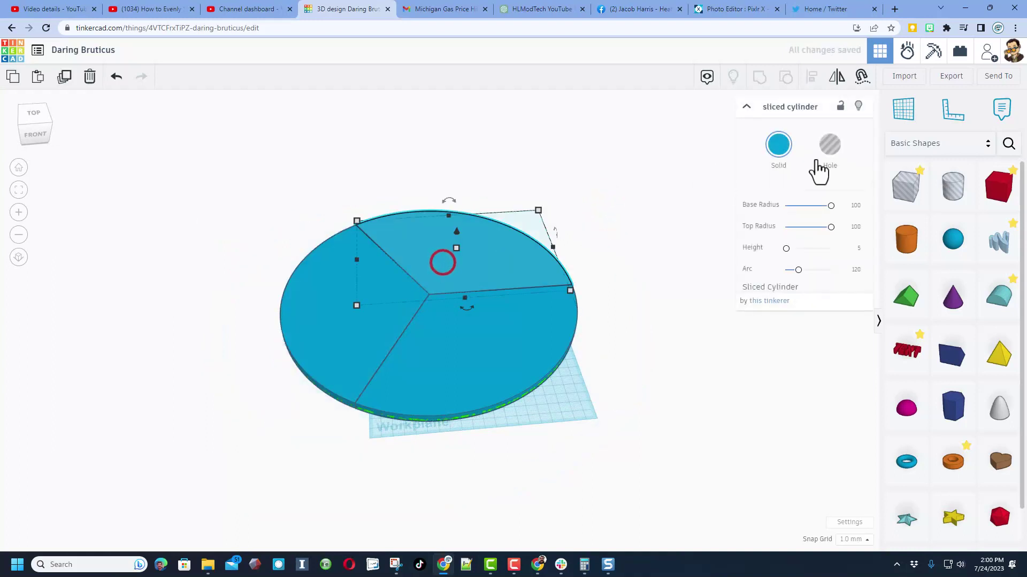
pyautogui.click(781, 145)
pyautogui.click(802, 235)
# Step: Colour the left wedge lime green with the custom colour slider
pyautogui.click(602, 211)
pyautogui.click(362, 330)
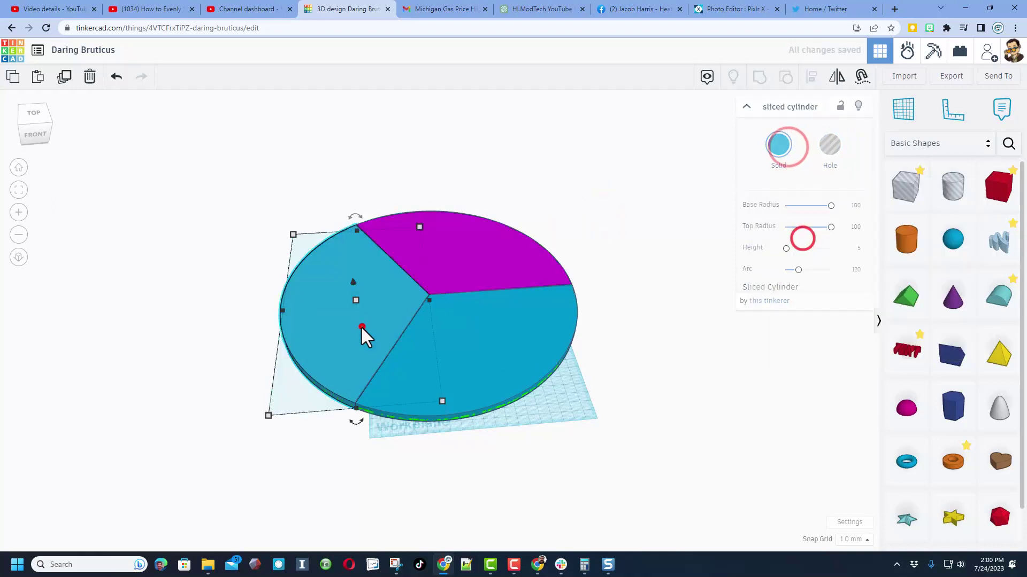
pyautogui.click(780, 145)
pyautogui.moveTo(792, 309); pyautogui.dragTo(905, 291)
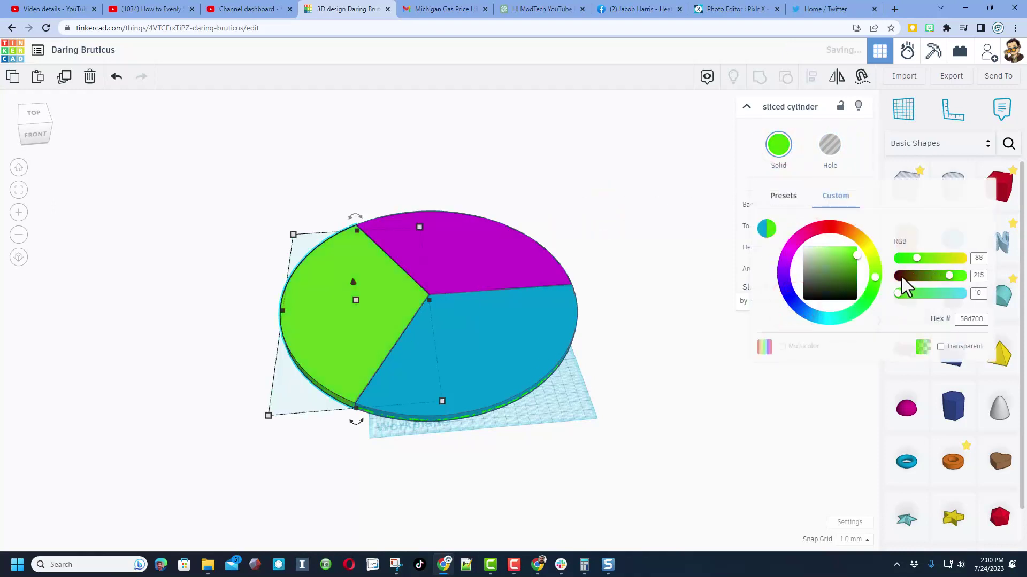
pyautogui.click(601, 423)
# Step: Hide the three wedges, delete the green base disc, and show everything again
pyautogui.click(506, 362)
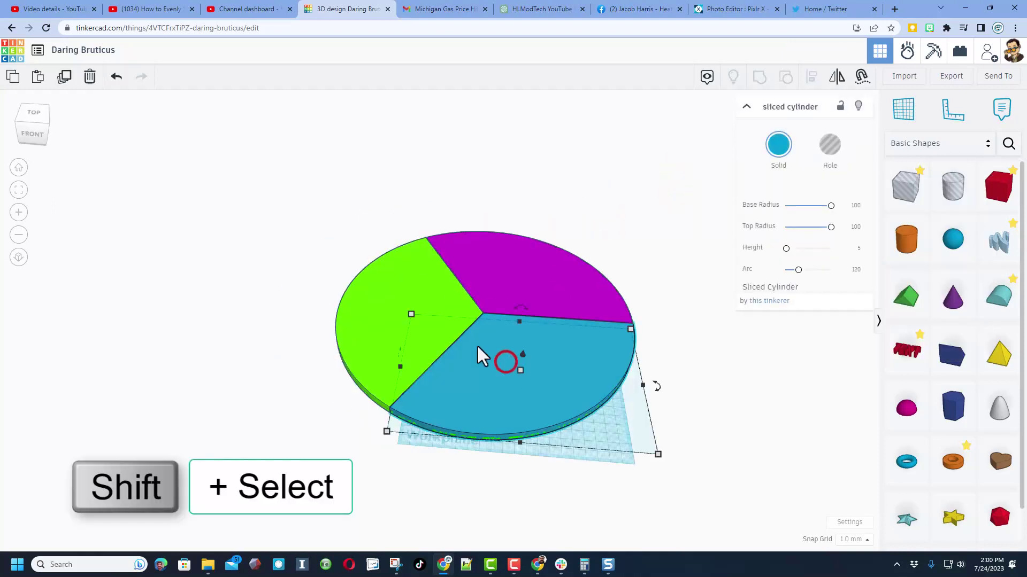
pyautogui.keyDown('shift'); pyautogui.click(397, 283); pyautogui.keyUp('shift')
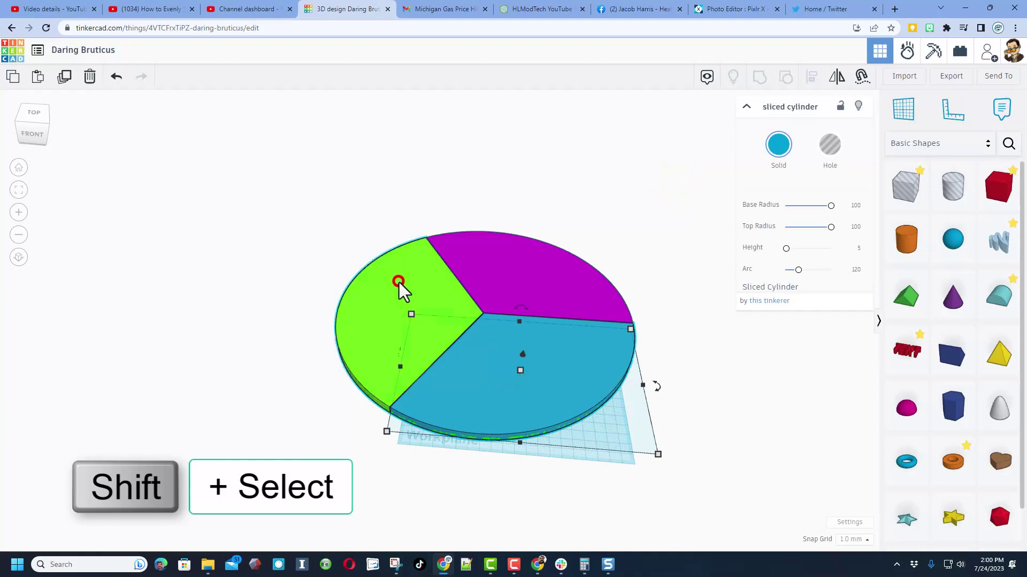
pyautogui.keyDown('shift'); pyautogui.click(486, 259); pyautogui.keyUp('shift')
pyautogui.hotkey('ctrl', 'g')
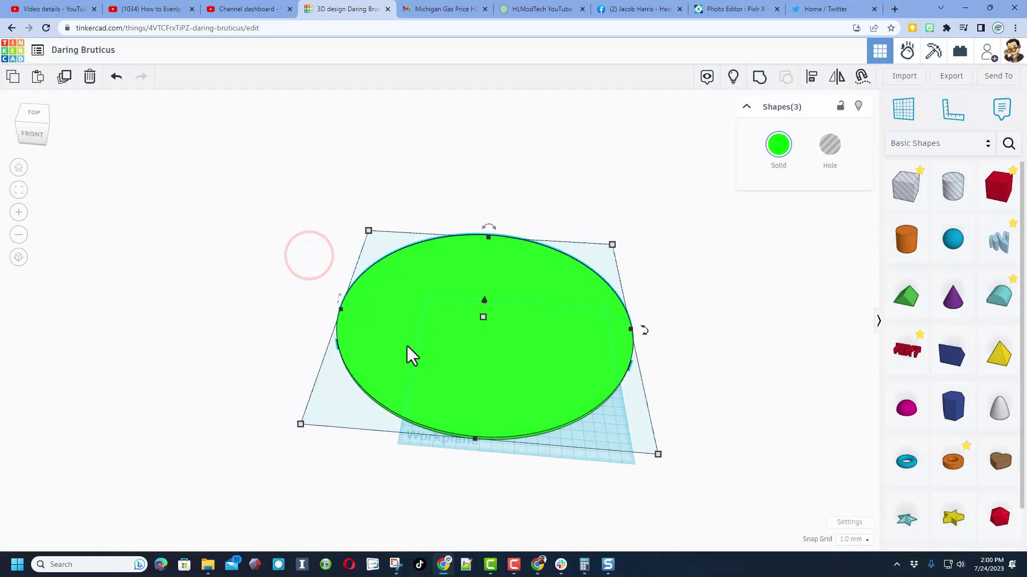
pyautogui.press('Delete')
pyautogui.click(733, 76)
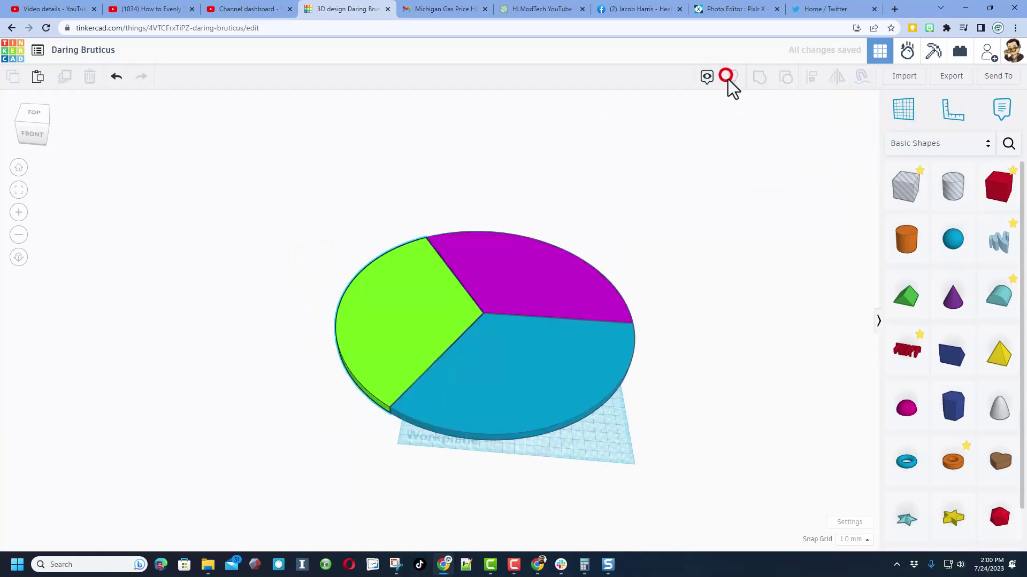
pyautogui.moveTo(634, 218); pyautogui.dragTo(632, 282, button='right')
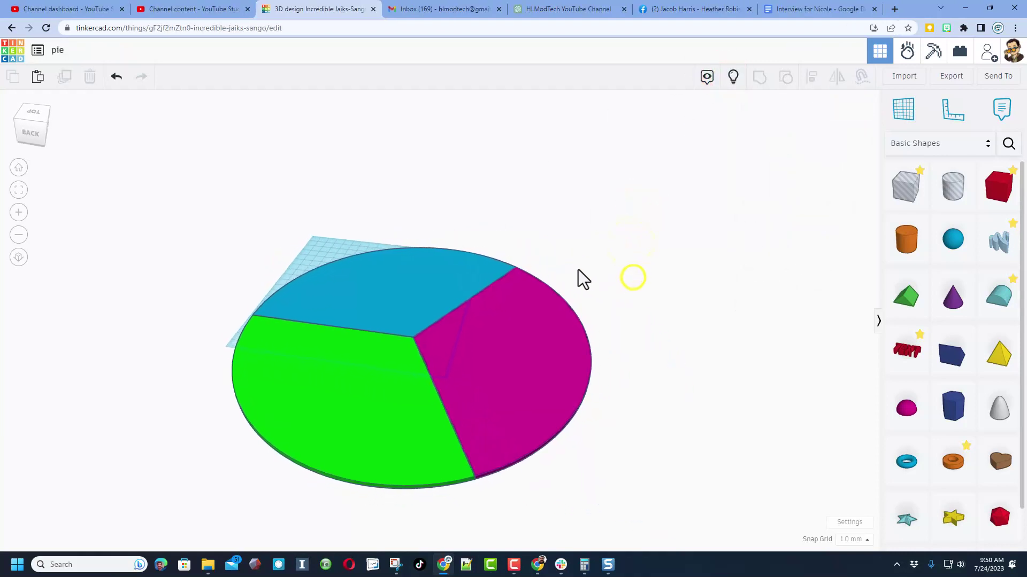
# Step: Orbit around the finished three-colour pie toward a top-down angle
pyautogui.moveTo(583, 279); pyautogui.dragTo(615, 312, button='right')
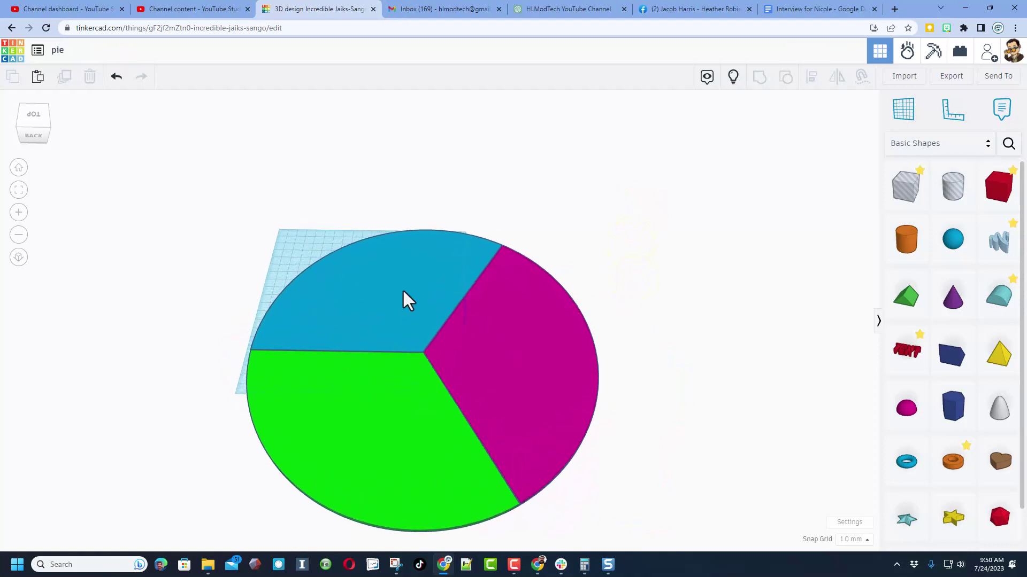
pyautogui.moveTo(632, 297); pyautogui.dragTo(361, 286, button='right')
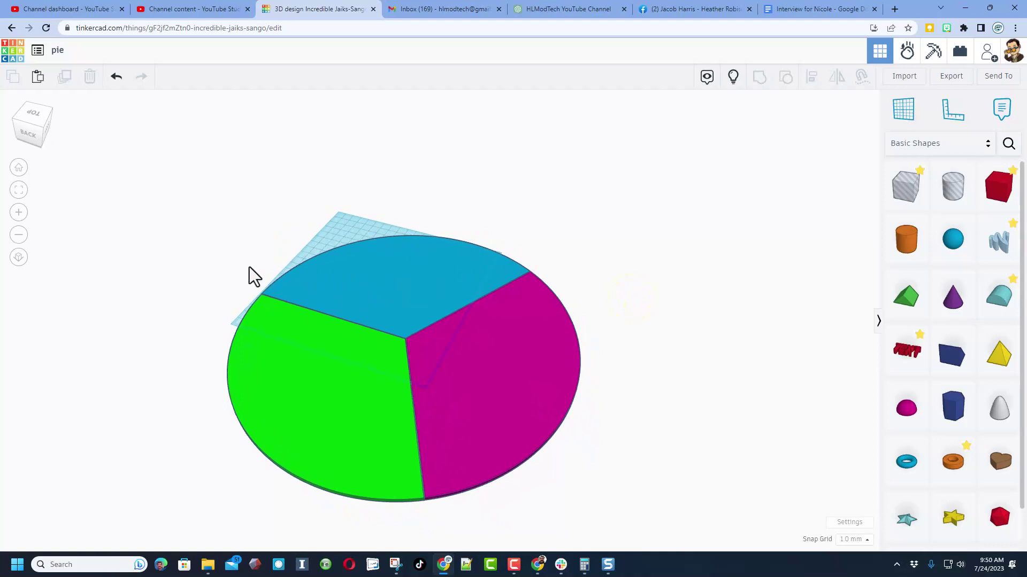
pyautogui.moveTo(230, 266)
pyautogui.mouseDown(button='right')
pyautogui.moveTo(378, 247)
pyautogui.moveTo(381, 273)
pyautogui.mouseUp(button='right')
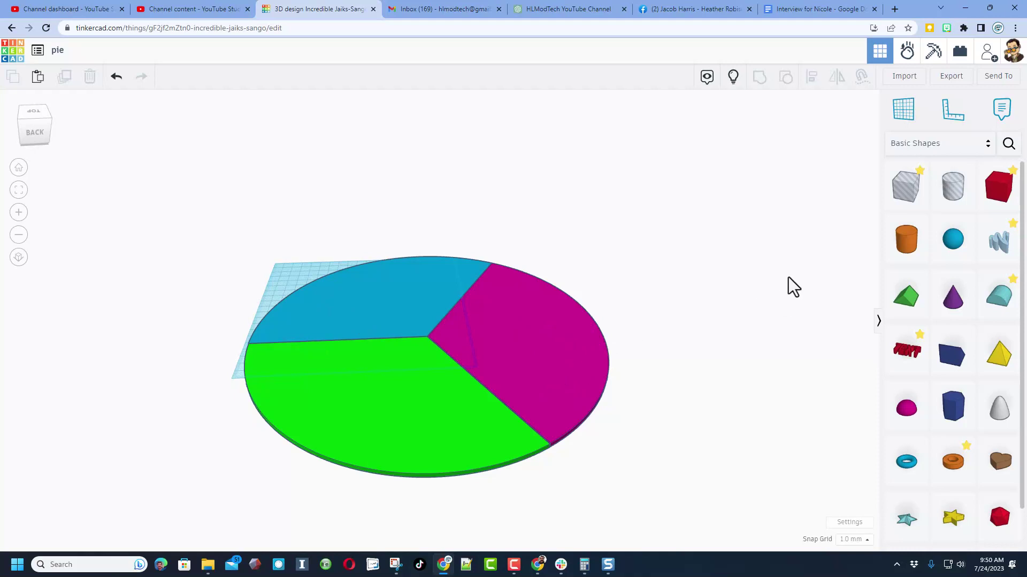
pyautogui.click(352, 301)
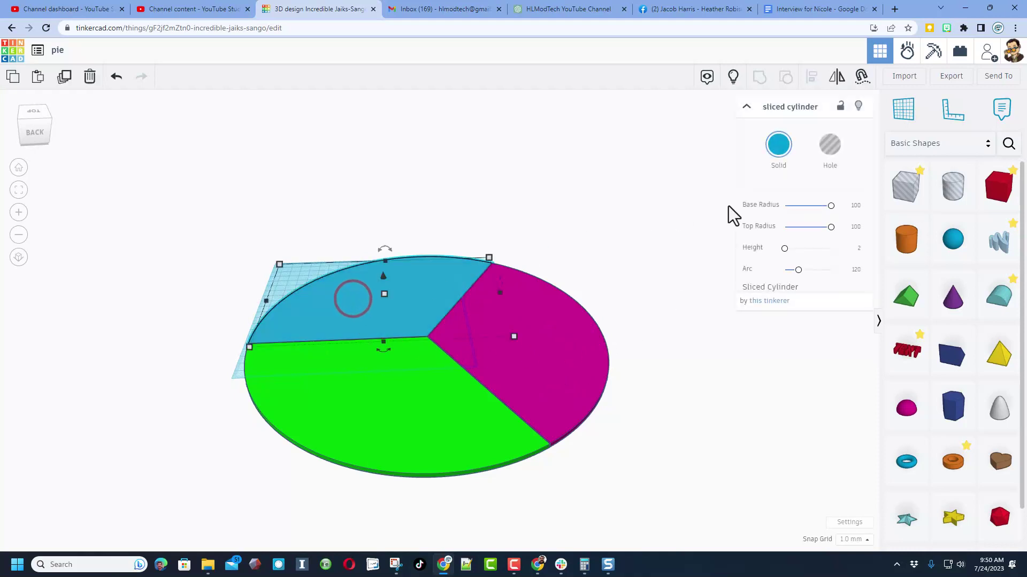
pyautogui.click(852, 272)
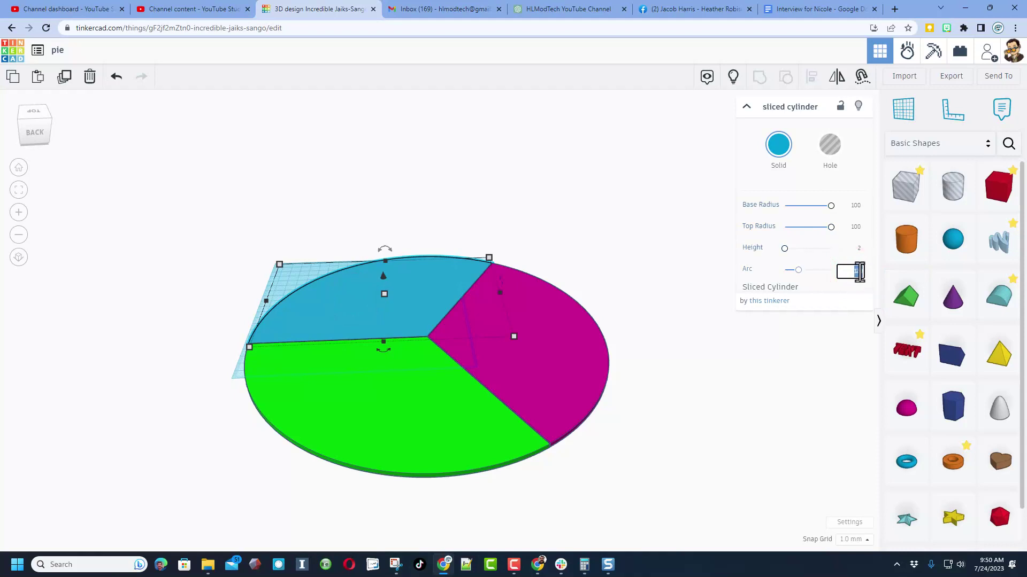
pyautogui.write('60')
pyautogui.press('Return')
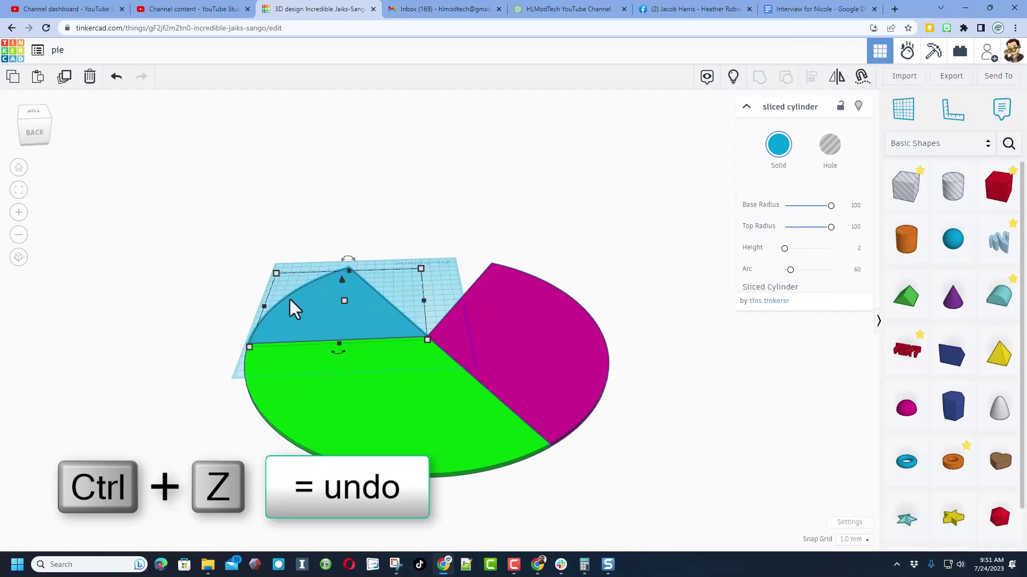
pyautogui.hotkey('ctrl', 'z')
pyautogui.hotkey('ctrl', 'z')
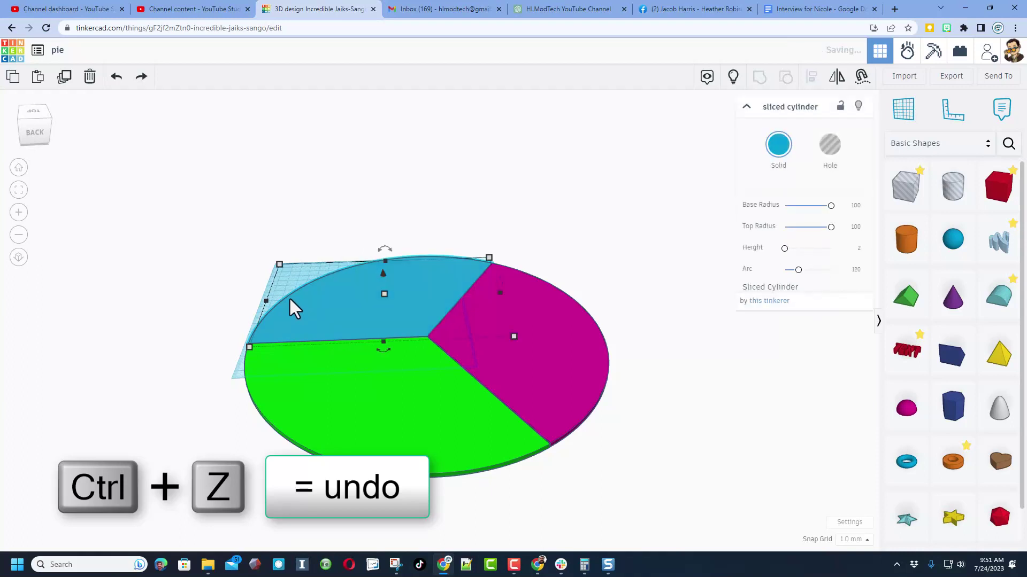